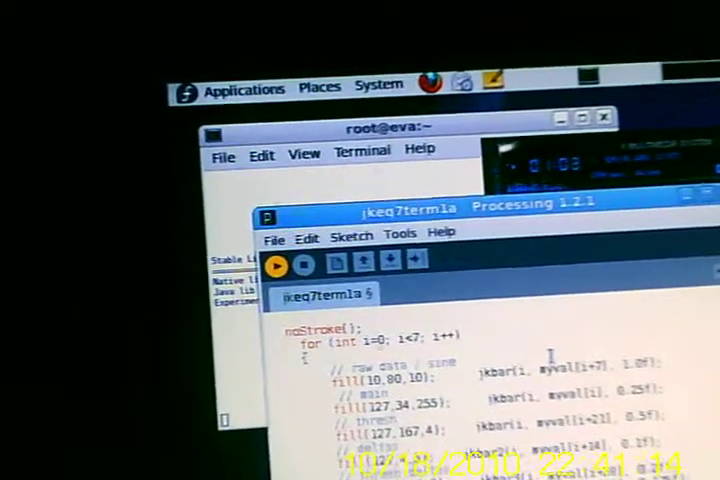
# Step: Bring the media player window in front of the jkeq7term1a sketch editor
pyautogui.click(600, 165)
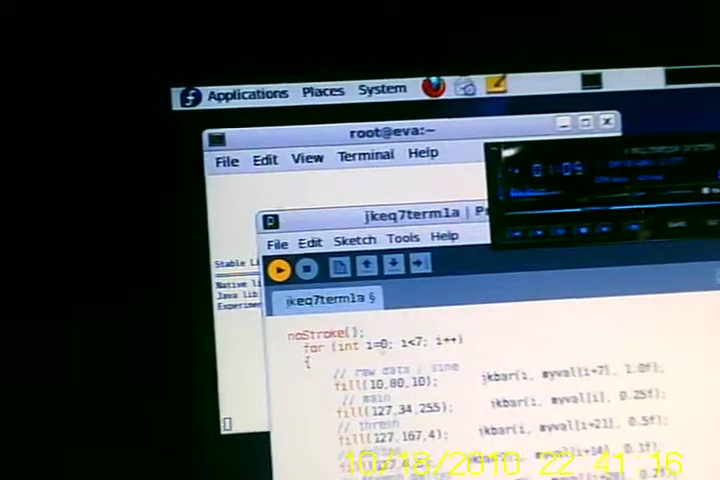